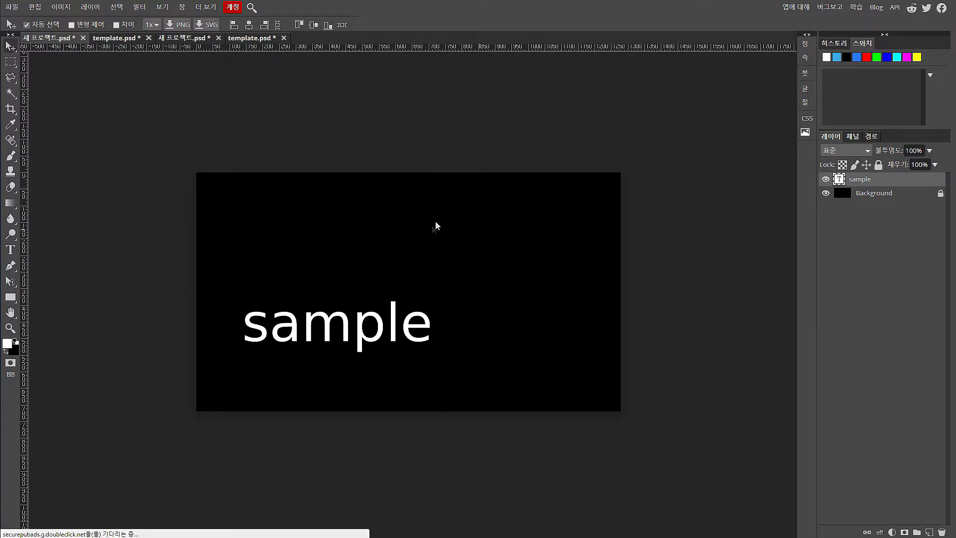
Move the sample text by eye to the canvas centre, then off-centre into the lower part of the canvas.
left_click_drag(407, 332, 480, 304)
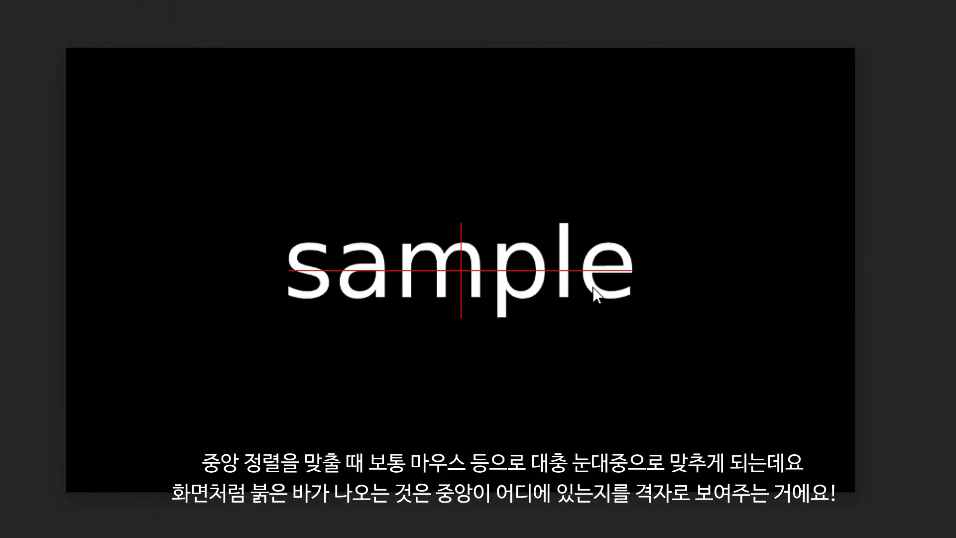
left_click_drag(593, 287, 593, 287)
left_click_drag(504, 316, 390, 358)
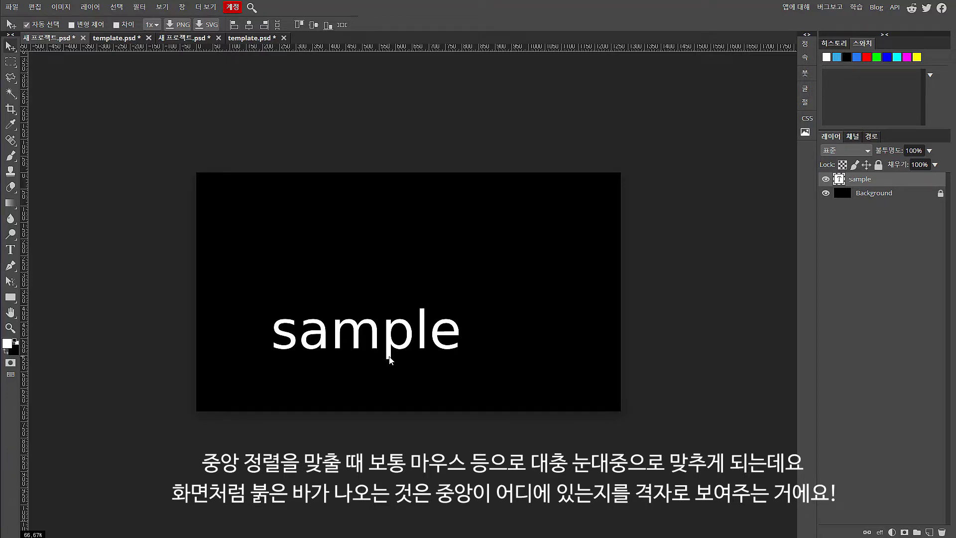
left_click_drag(438, 341, 436, 341)
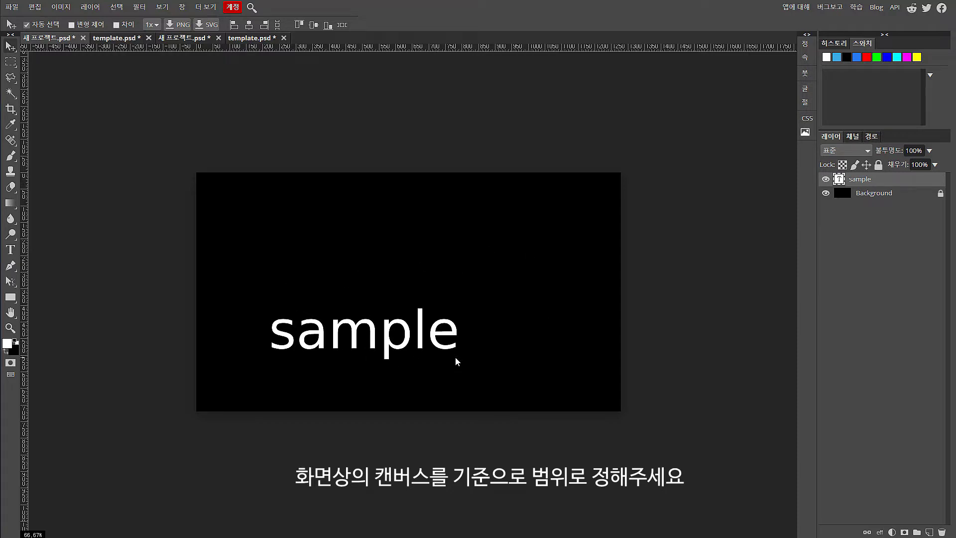
key("ctrl+a")
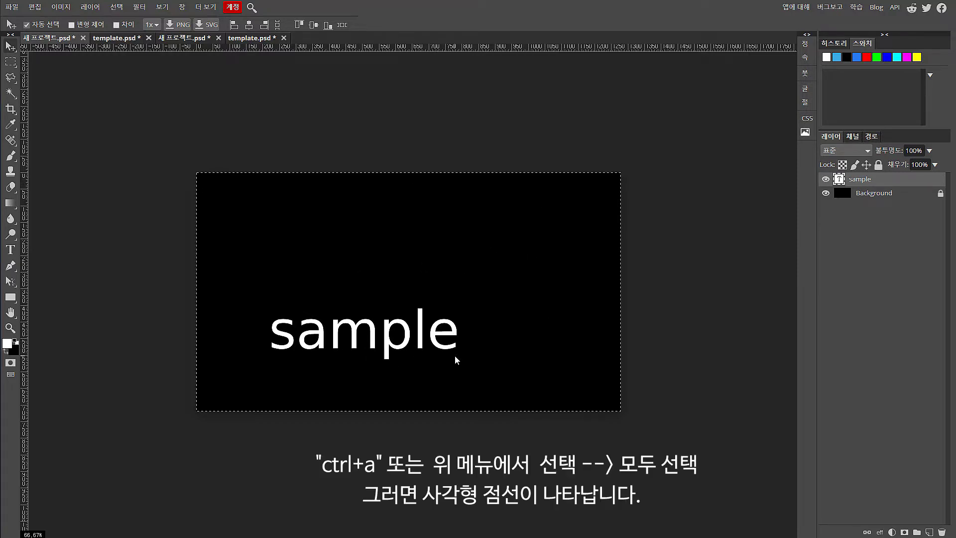
left_click(354, 366)
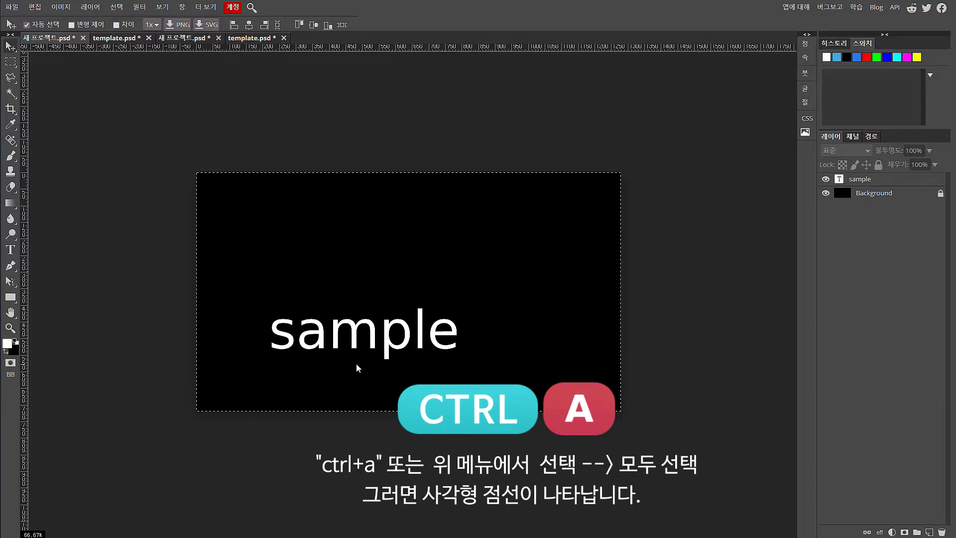
key("ctrl+d")
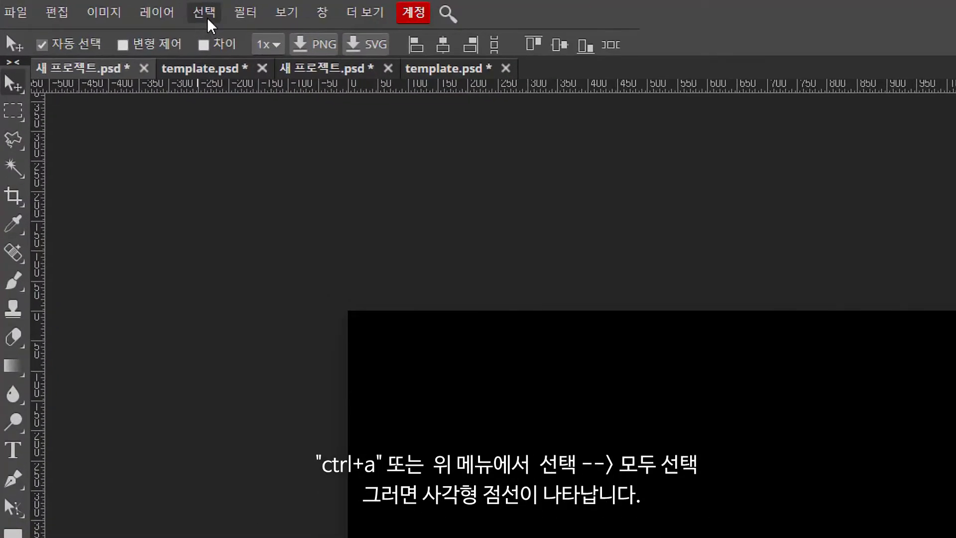
Select the whole canvas and centre the sample text layer on it both horizontally and vertically.
left_click(207, 17)
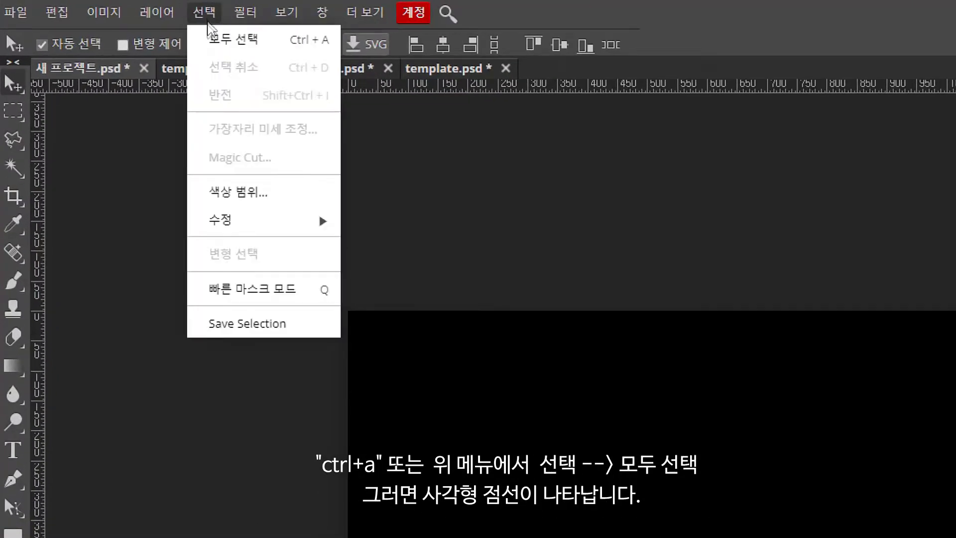
left_click(259, 43)
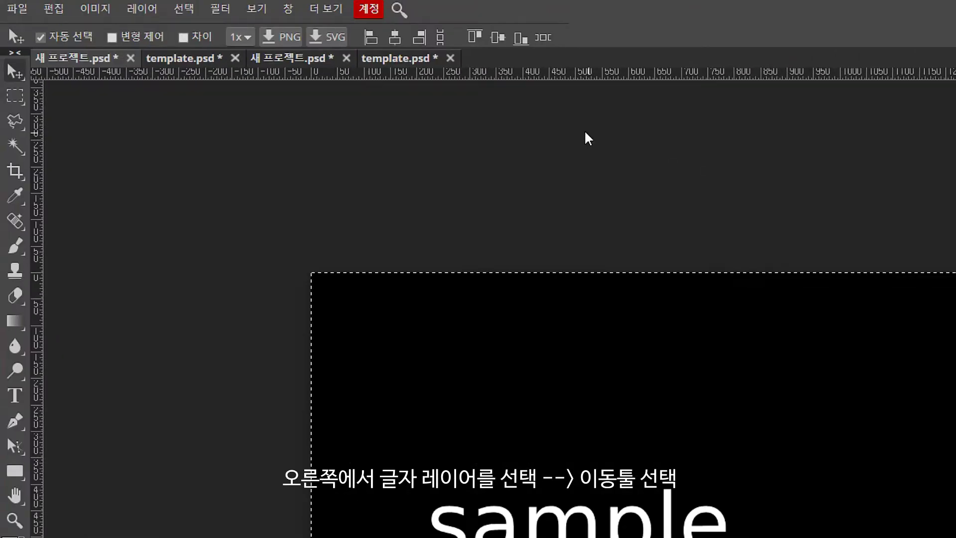
left_click(16, 78)
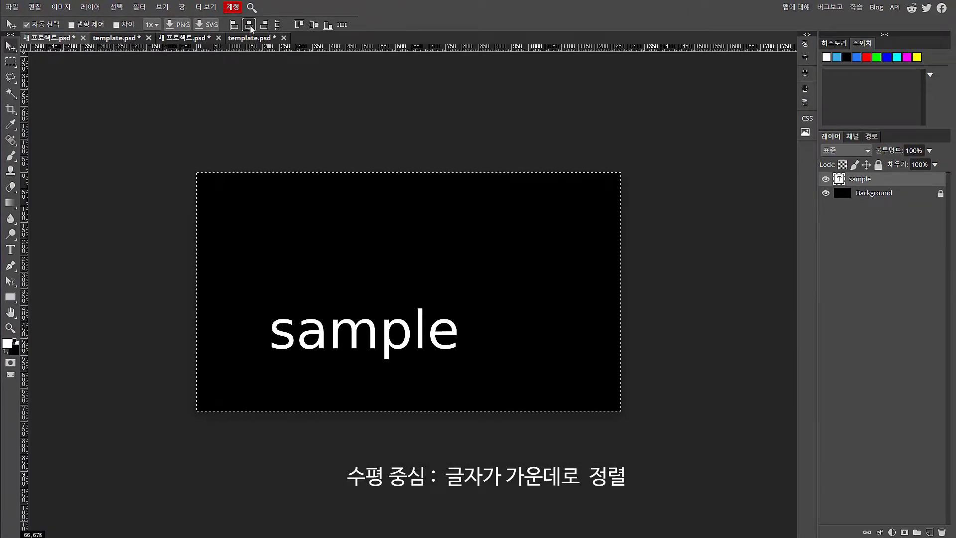
left_click(250, 25)
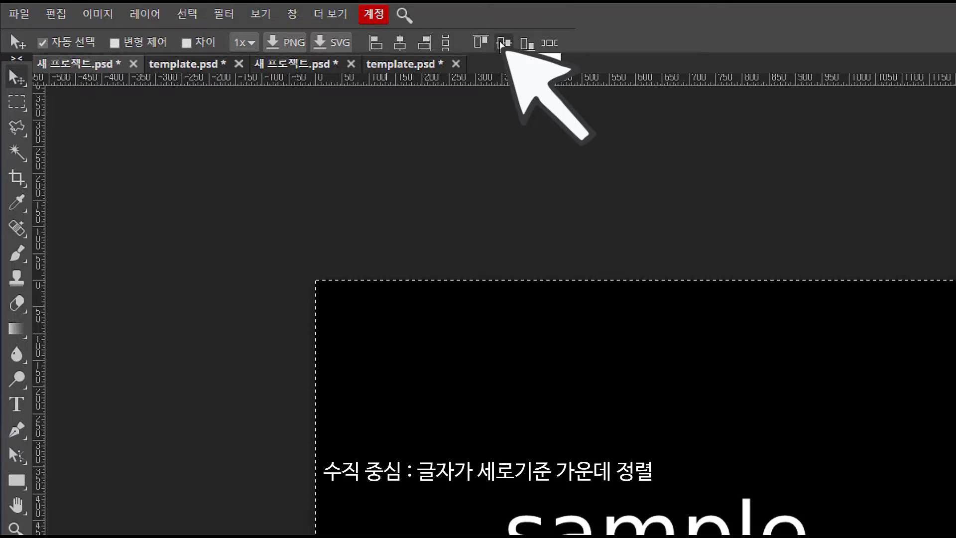
left_click(502, 44)
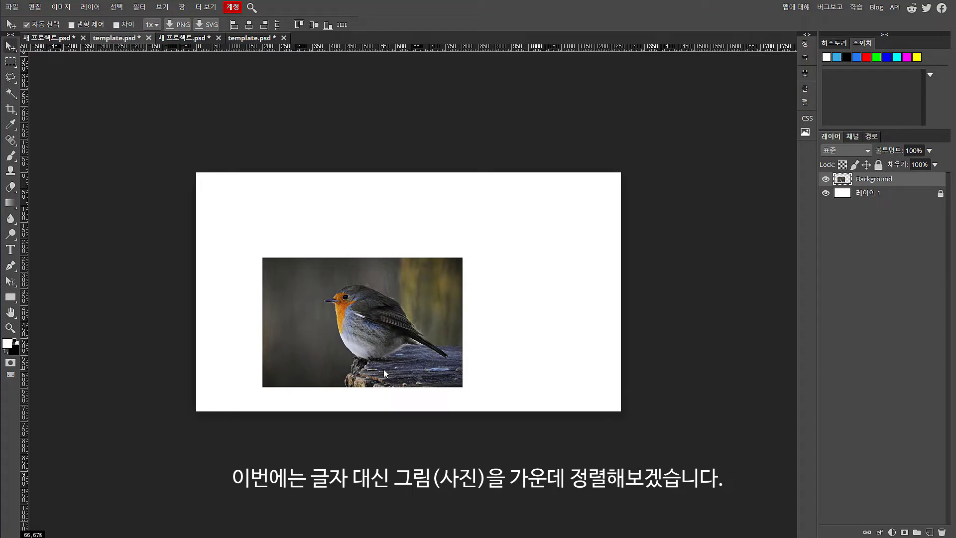
In the bird document, select the whole canvas and centre the bird photo layer on it horizontally and vertically.
left_click_drag(462, 342, 397, 359)
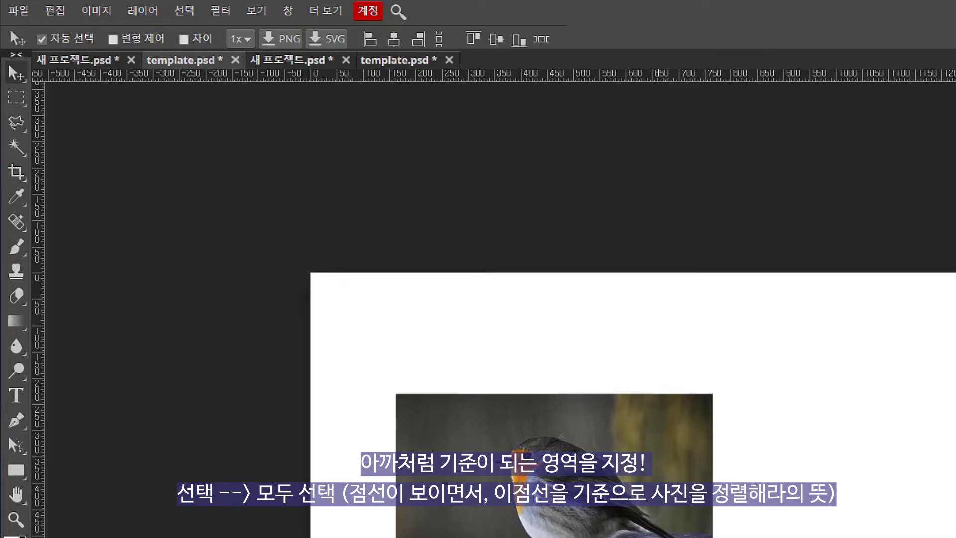
left_click(192, 9)
key("ctrl+a")
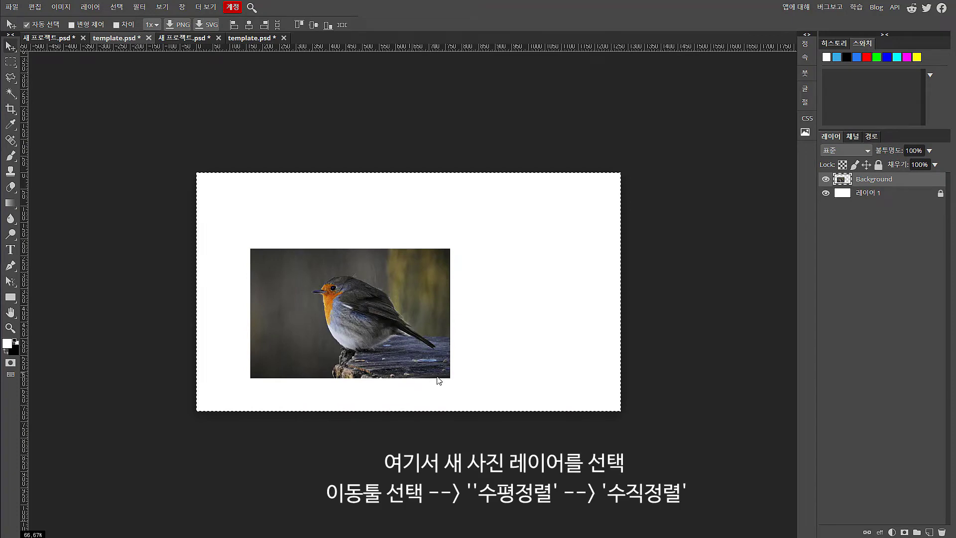
left_click(874, 184)
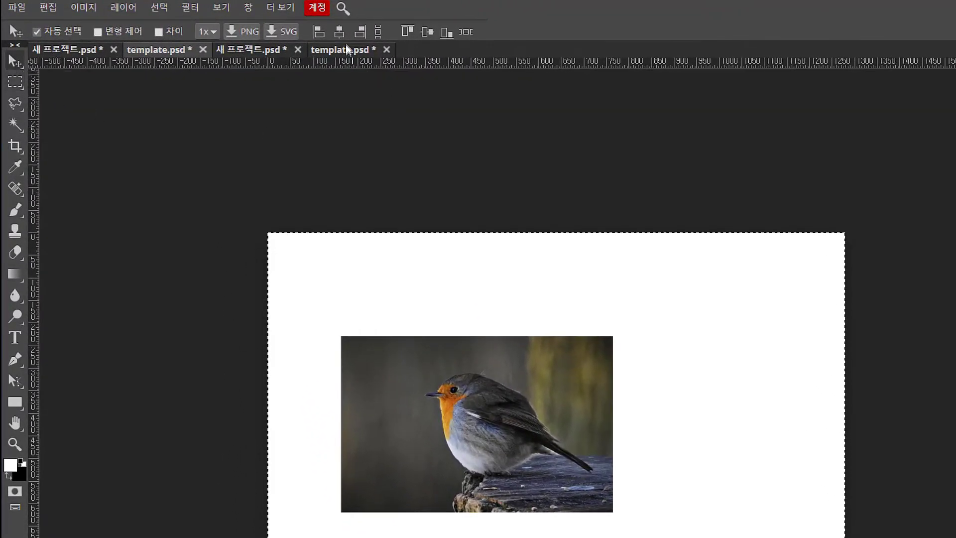
left_click(340, 31)
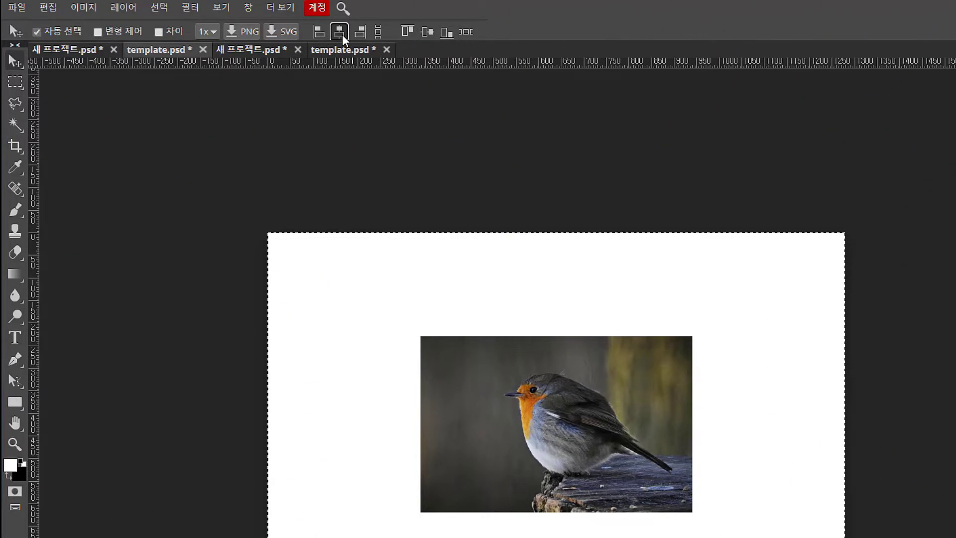
left_click(423, 31)
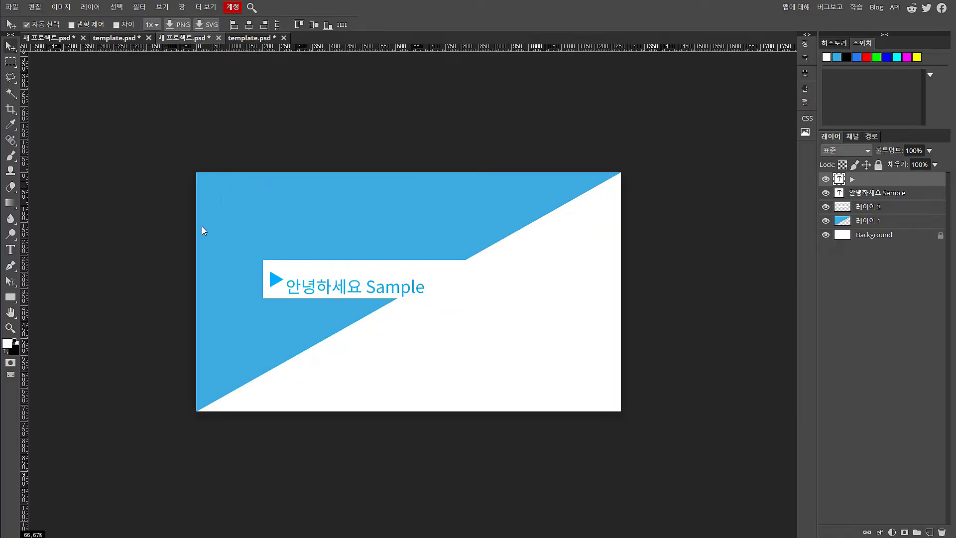
In the blue and white design, try to move the 안녕하세요 Sample text up by hand and undo the move.
left_click(336, 294)
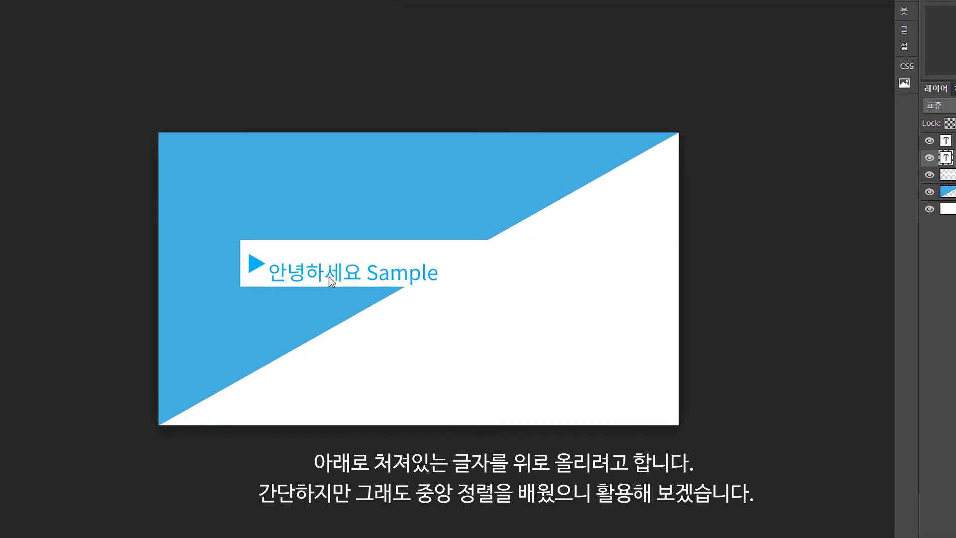
left_click_drag(339, 270, 340, 261)
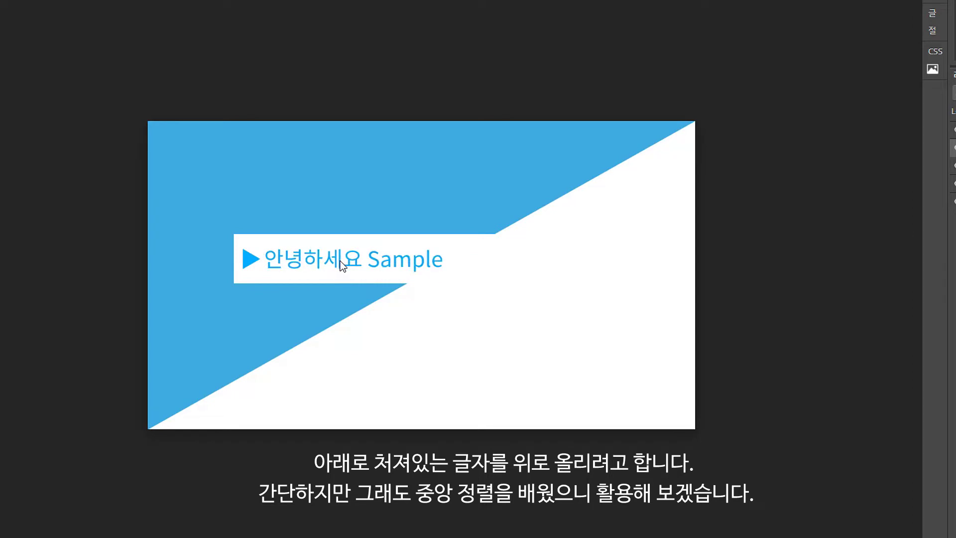
key("ctrl+z")
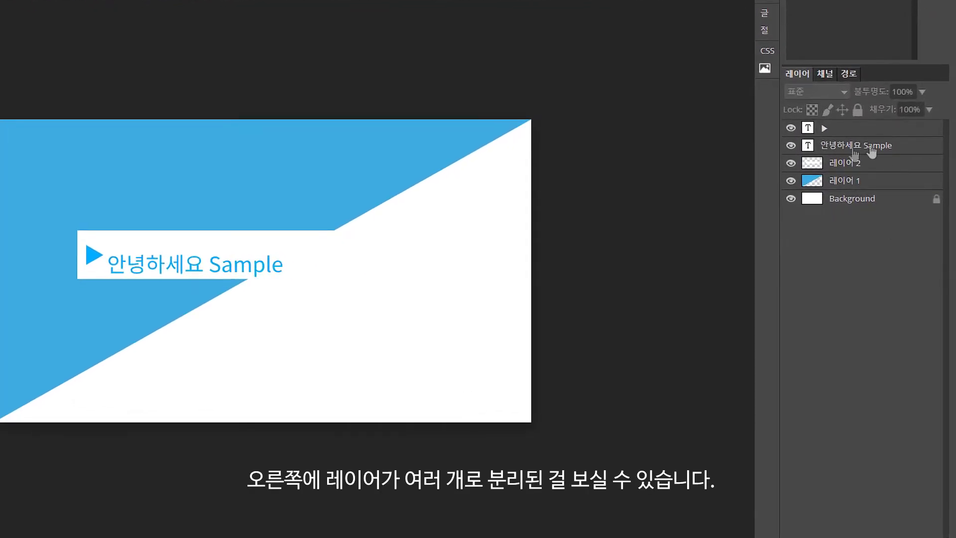
Hide and show 레이어 1 to identify which shape it holds.
left_click(812, 181)
left_click(791, 181)
left_click(791, 181)
left_click(791, 181)
left_click(792, 181)
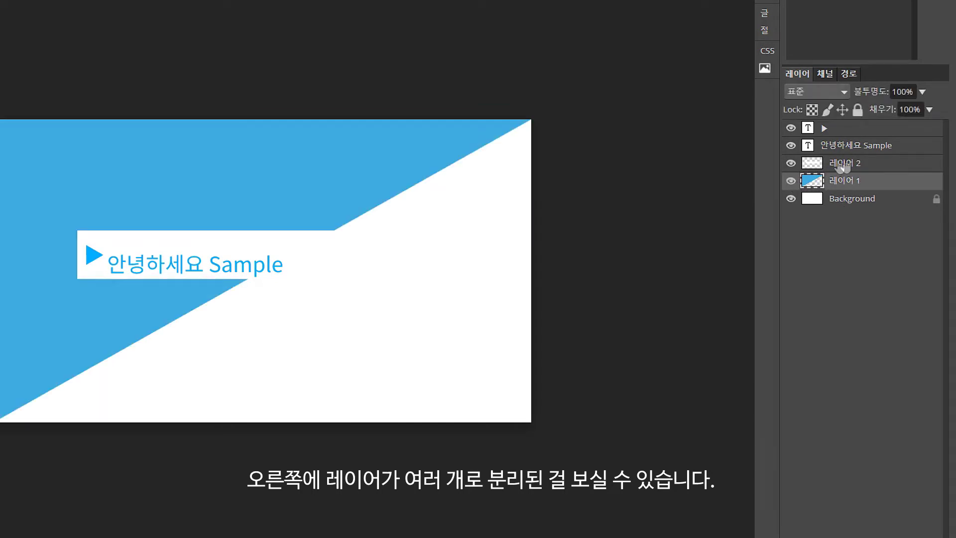
Toggle the visibility of 레이어 2 repeatedly to find out which part of the design it contains.
left_click(809, 164)
left_click(792, 164)
left_click(792, 163)
left_click(791, 163)
left_click(791, 164)
left_click(791, 163)
left_click(792, 164)
left_click(791, 163)
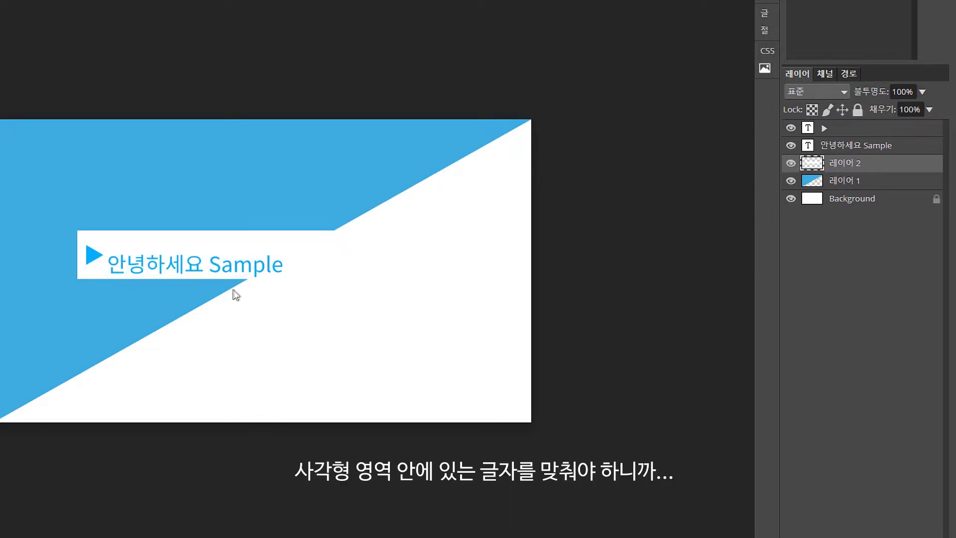
Check the white rectangle behind the 안녕하세요 Sample text by selecting its layer and switching its visibility off and on.
left_click(236, 258)
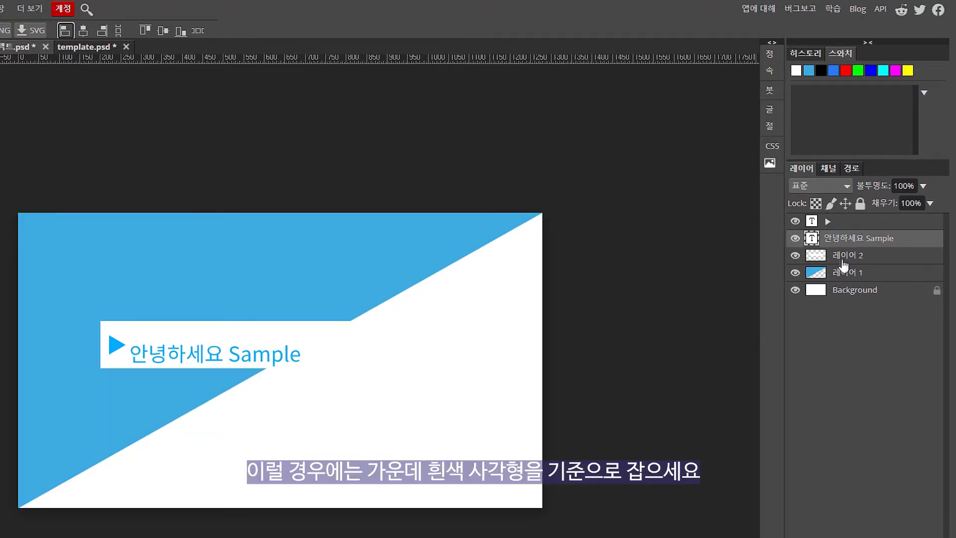
left_click(848, 261)
left_click(795, 255)
left_click(795, 256)
left_click(795, 255)
left_click(795, 256)
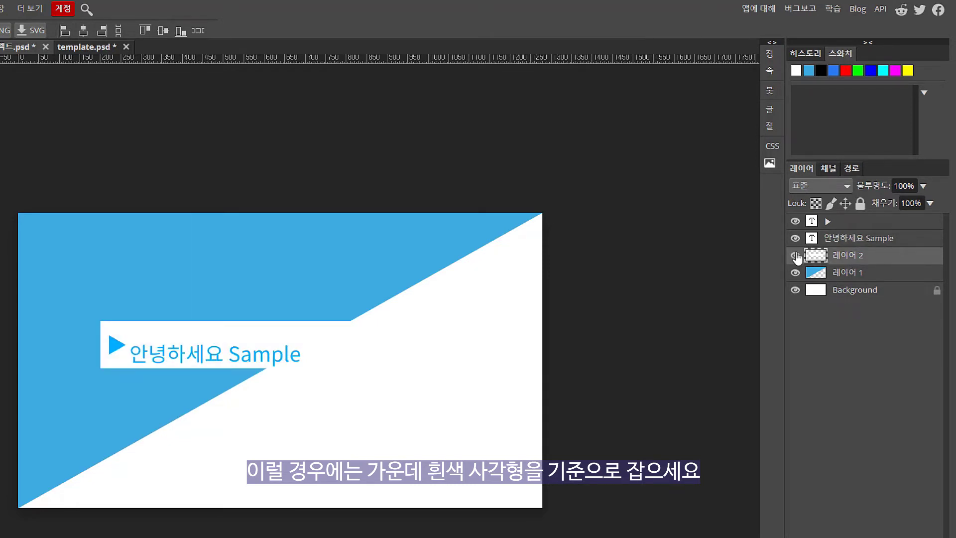
left_click(795, 256)
left_click(795, 256)
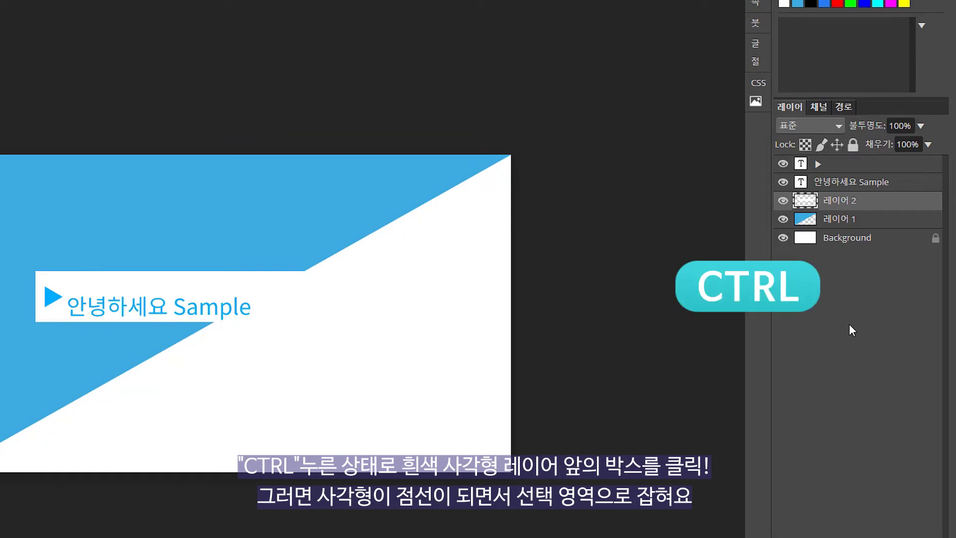
Load the white rectangle of 레이어 2 as a selection, centre the 안녕하세요 Sample text vertically in it, and deselect.
left_click(809, 201, "ctrl")
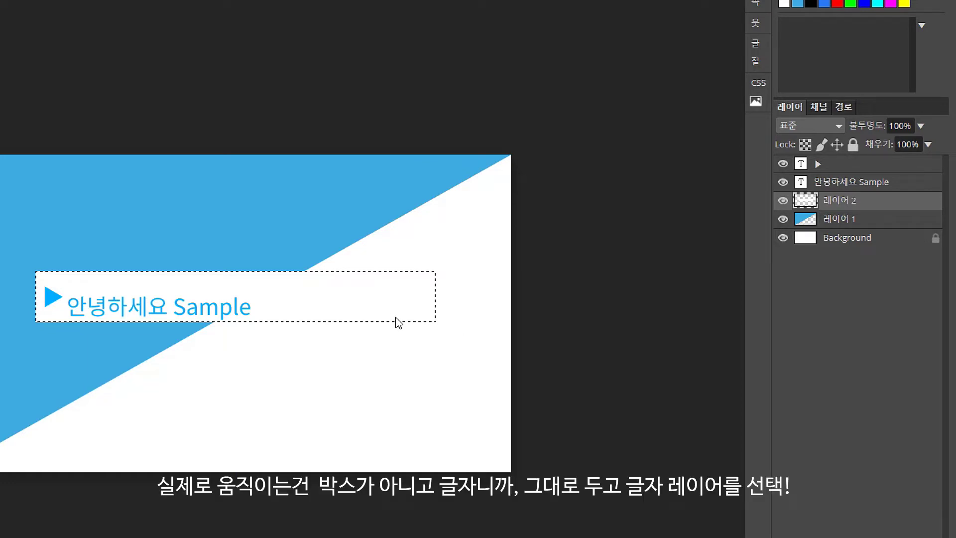
left_click(852, 188)
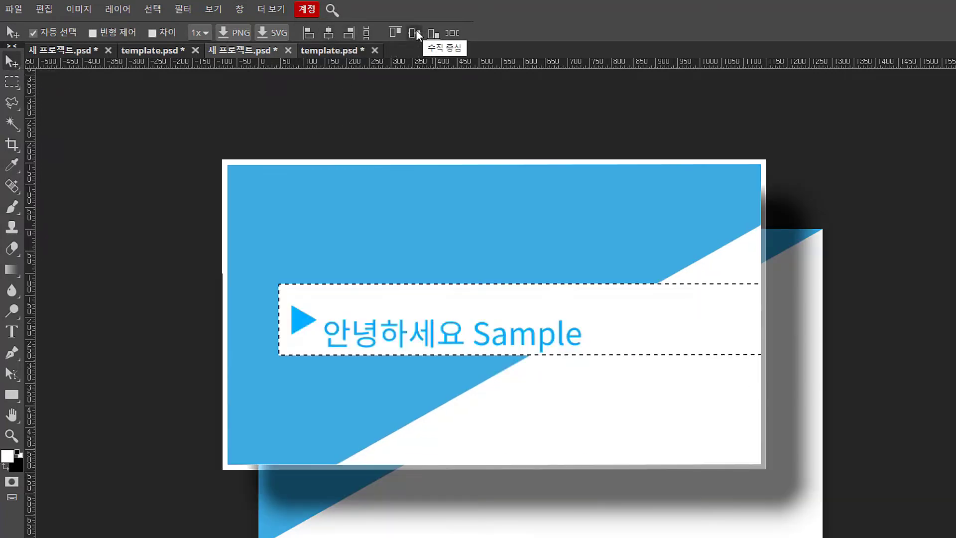
left_click(416, 32)
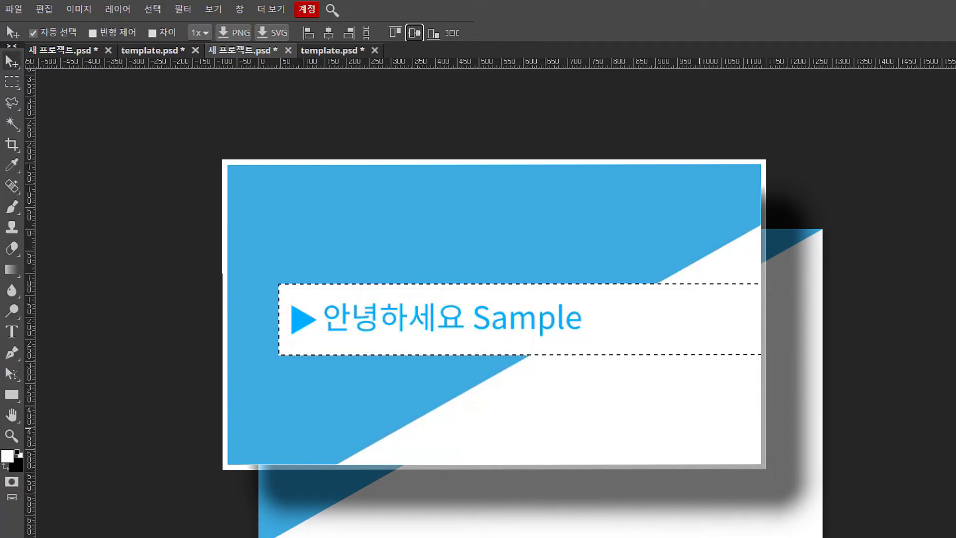
key("ctrl+d")
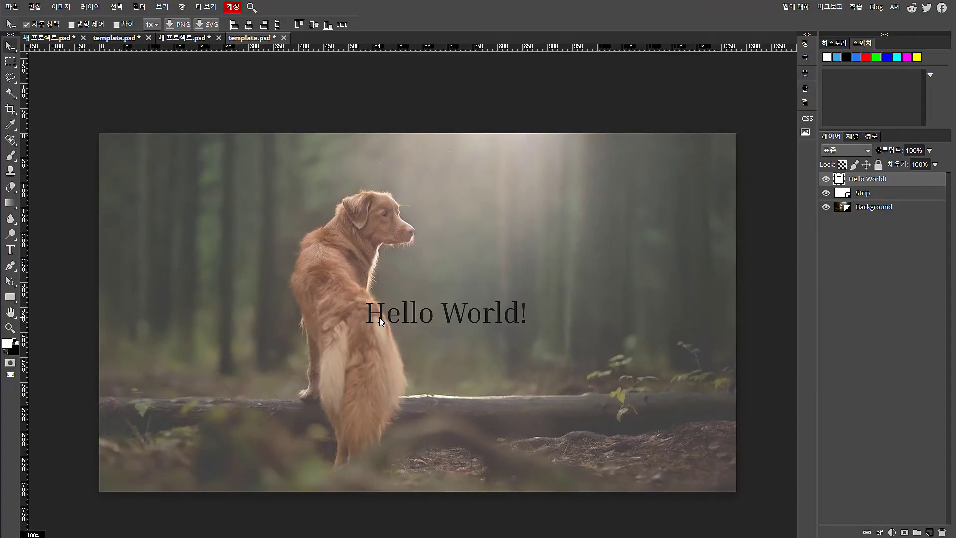
In the dog photo document, move the Hello World! text by hand to the lower area beside the dog, viewing at 200%.
left_click_drag(379, 318, 409, 370)
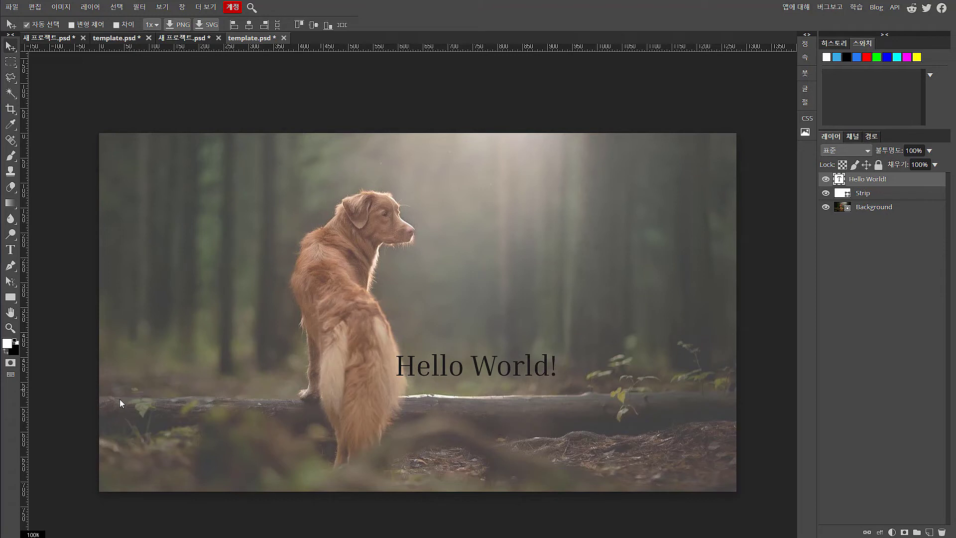
left_click(10, 328)
left_click(358, 253)
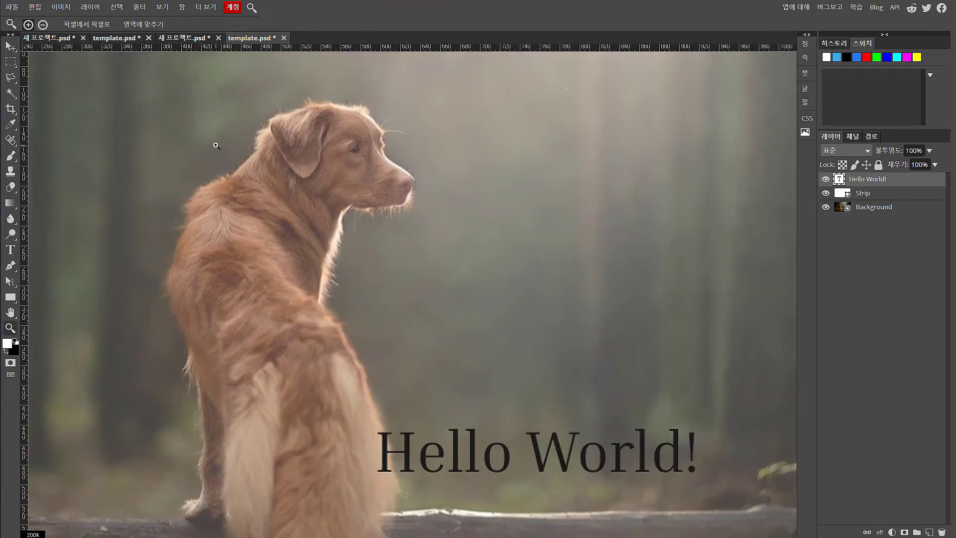
left_click(10, 46)
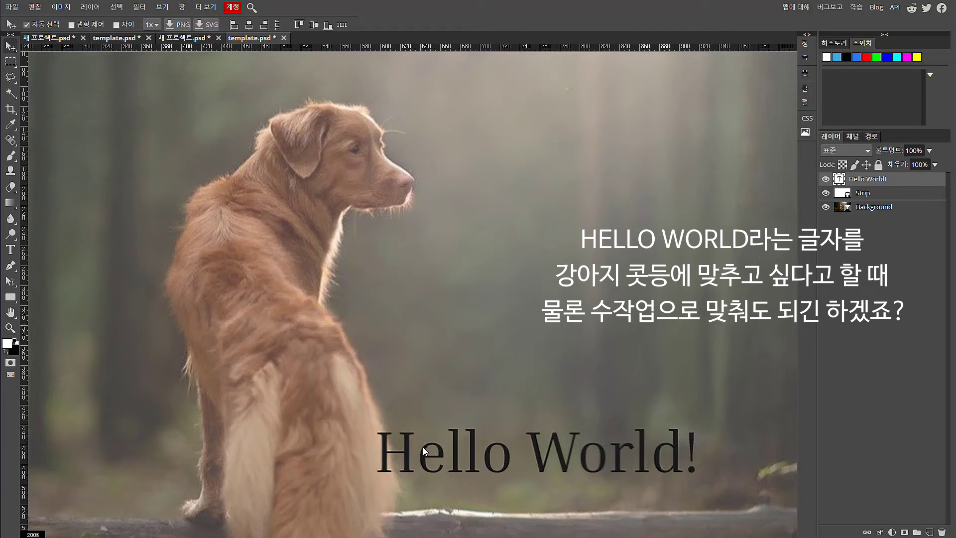
left_click_drag(407, 455, 466, 449)
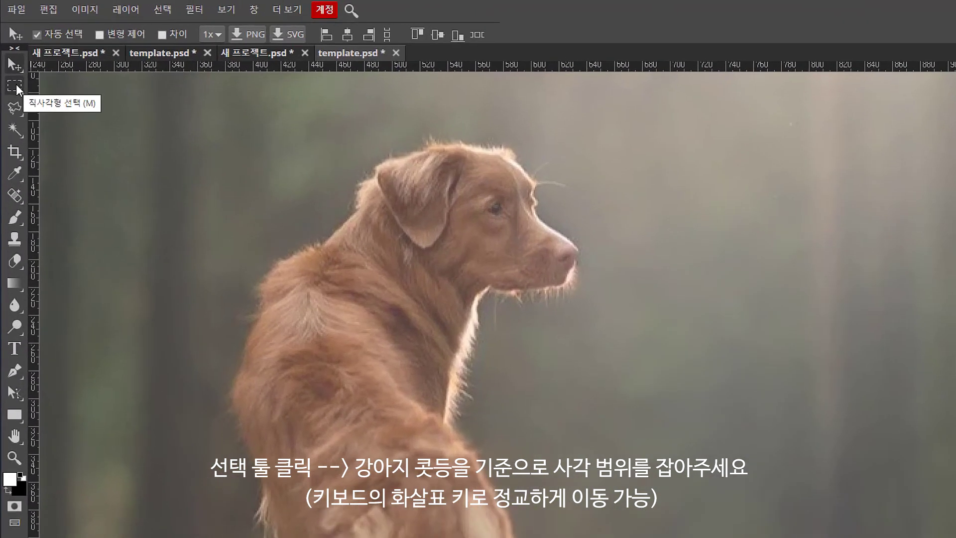
Draw a rectangular selection about 399 by 89 px, with its upper corner starting at the tip of the dog's nose.
left_click(15, 86)
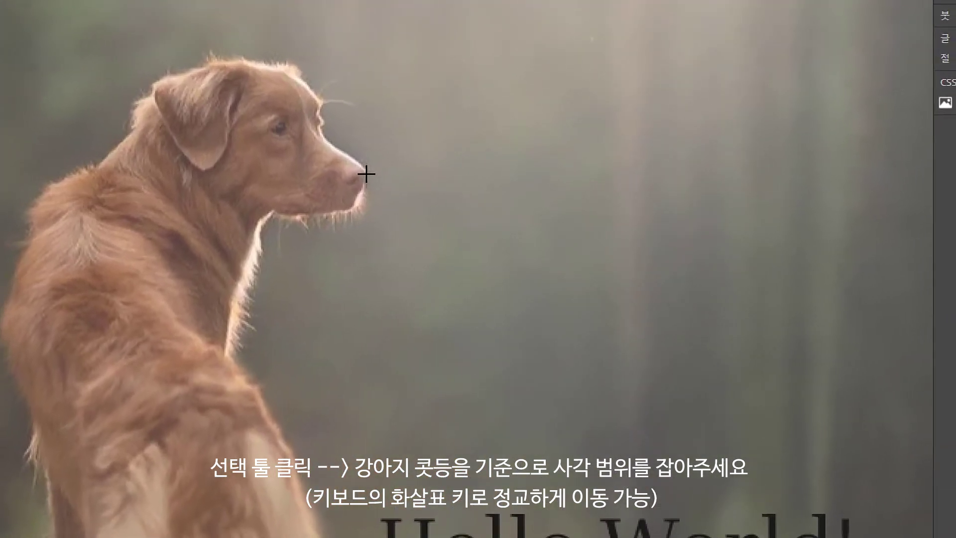
left_click_drag(578, 254, 587, 263)
left_click_drag(385, 186, 916, 298)
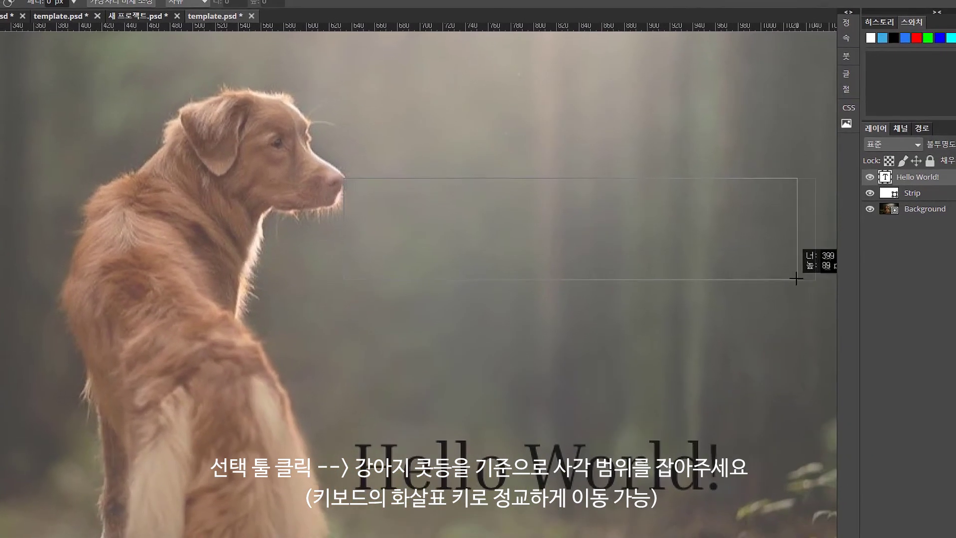
left_click_drag(796, 279, 795, 279)
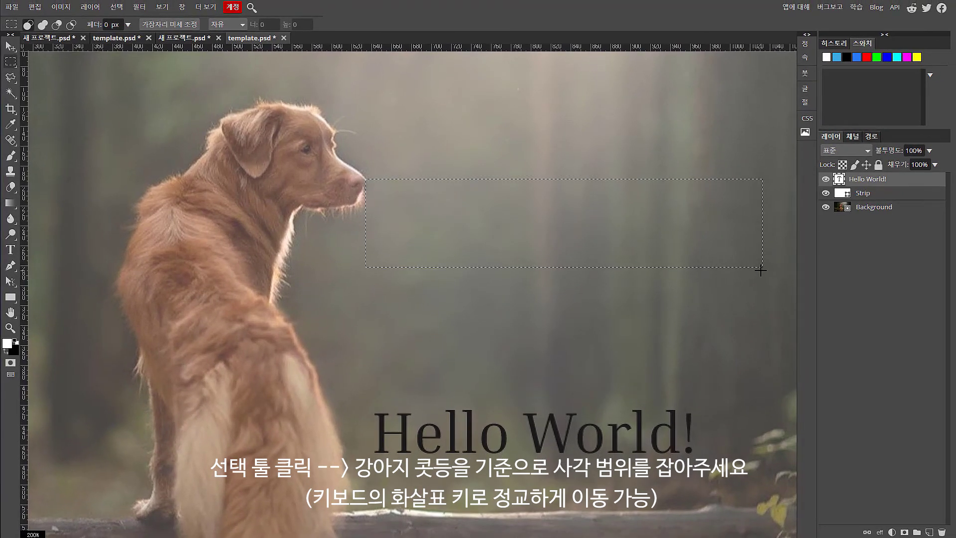
Nudge the selection upward at the dog's nose, align the Hello World! text to its left and top edges, and deselect.
key("Up")
key("Up")
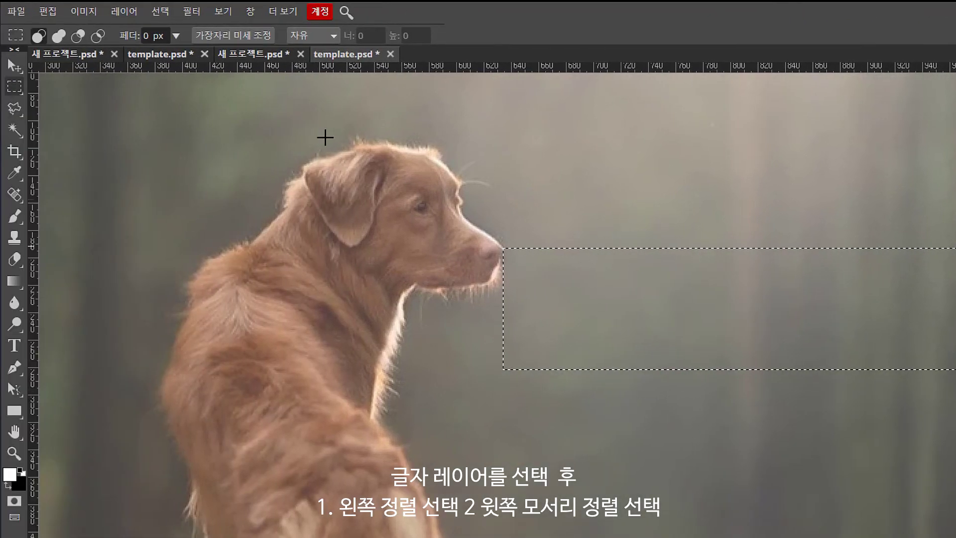
left_click(18, 70)
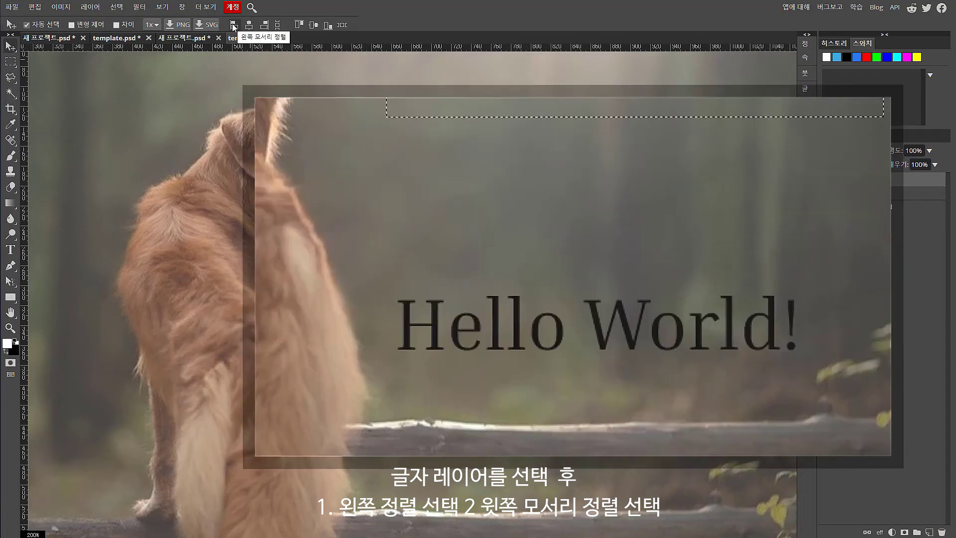
left_click(233, 25)
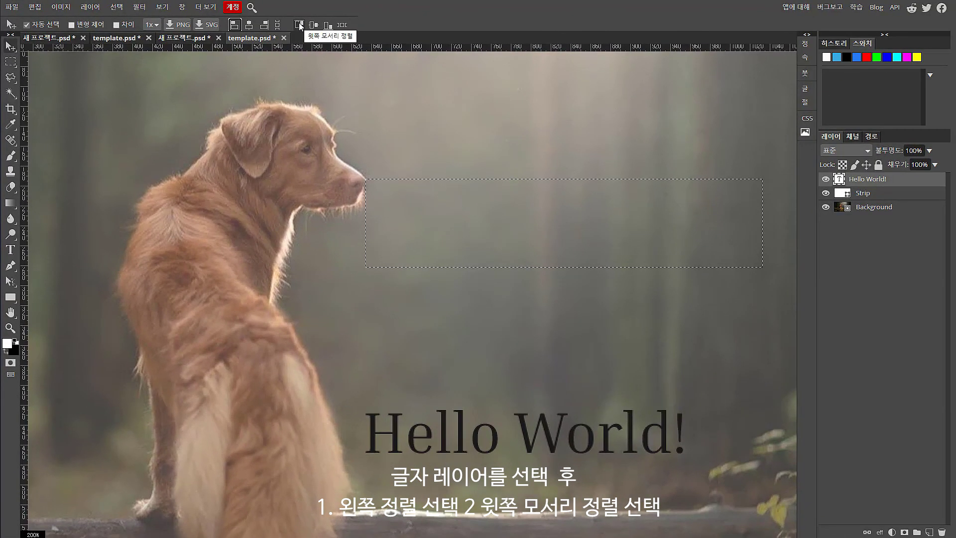
left_click(300, 25)
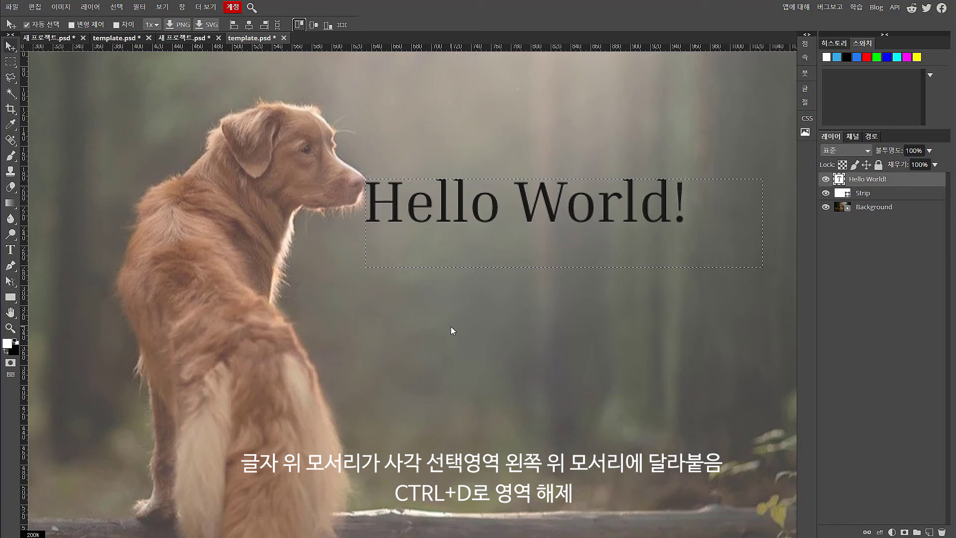
key("ctrl+d")
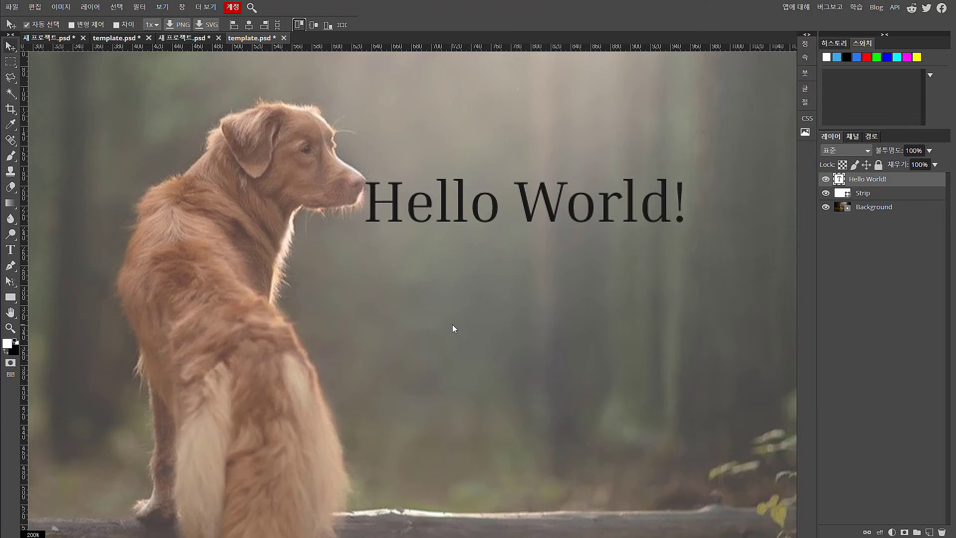
View the whole dog photo at 100% zoom and return to the Move tool.
key("z")
left_click(401, 358, "alt")
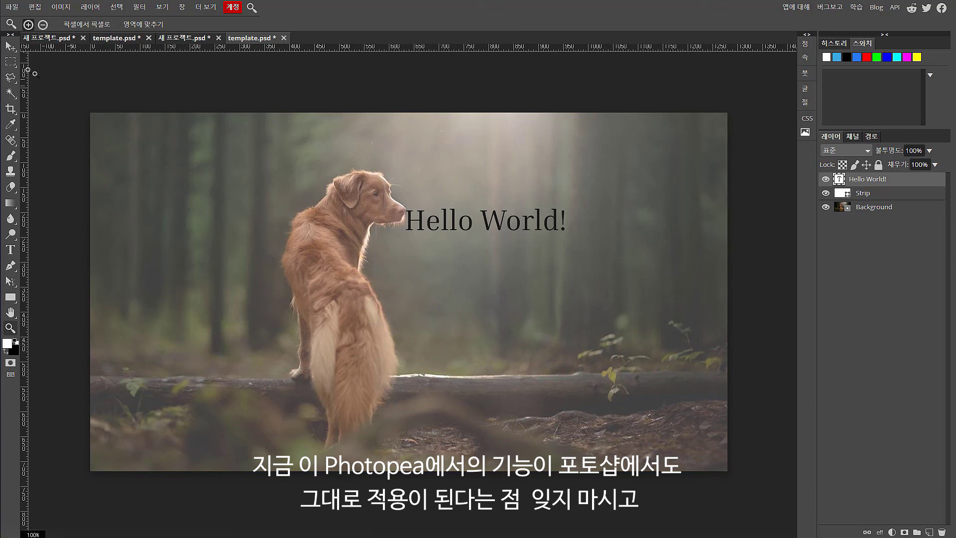
left_click(11, 48)
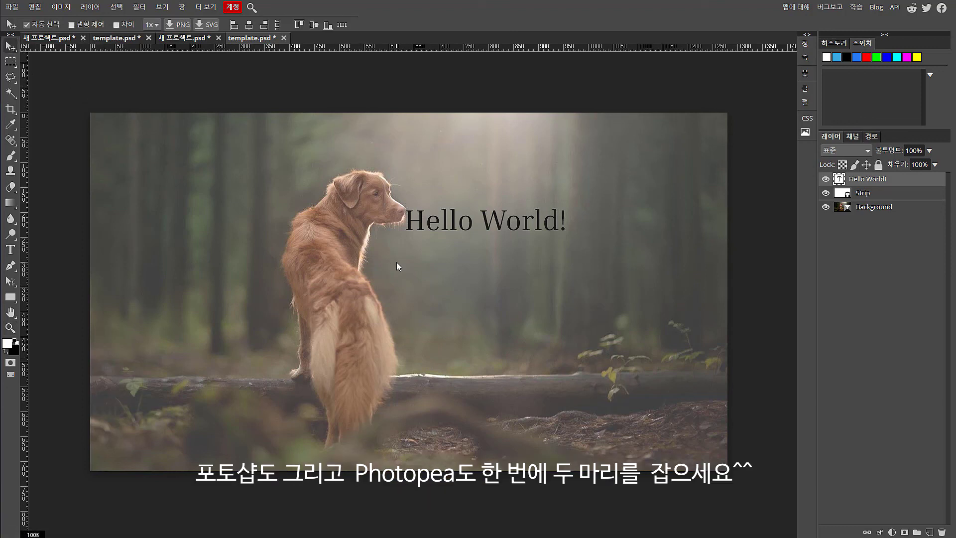